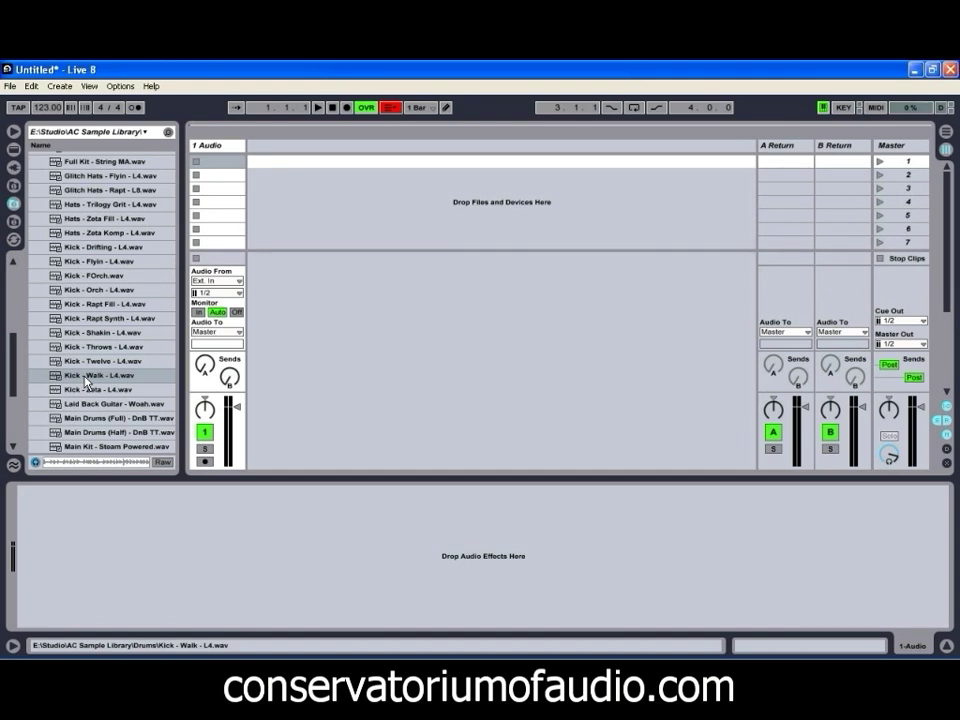
Load Kick - Walk - L4.wav into the first clip slot of the audio track and play it at 87 BPM.
left_click_drag(88, 381, 232, 172)
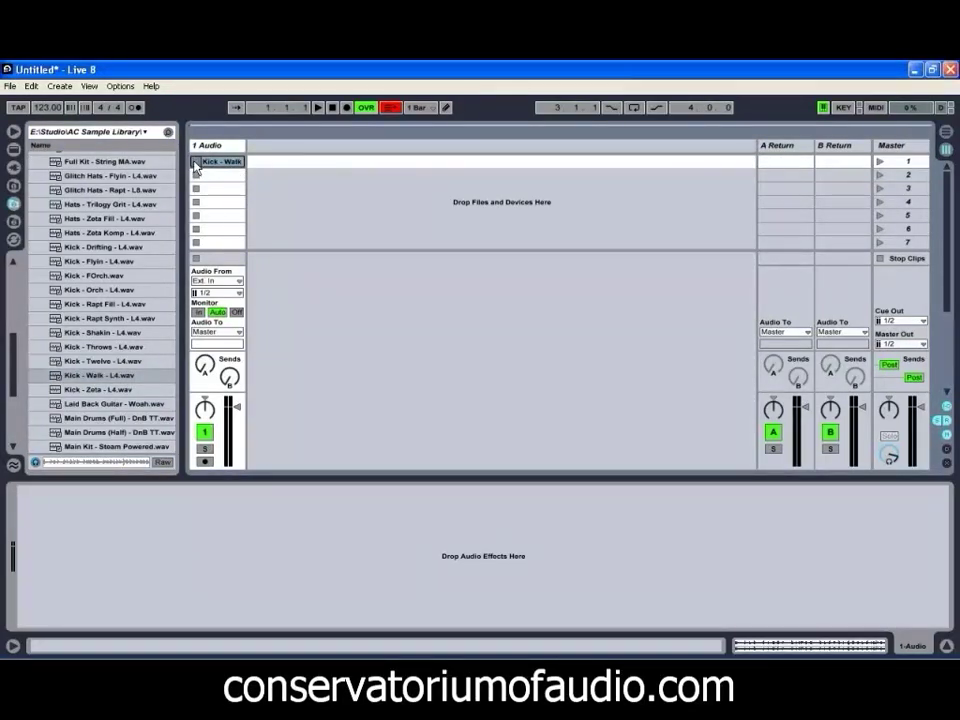
left_click(196, 167)
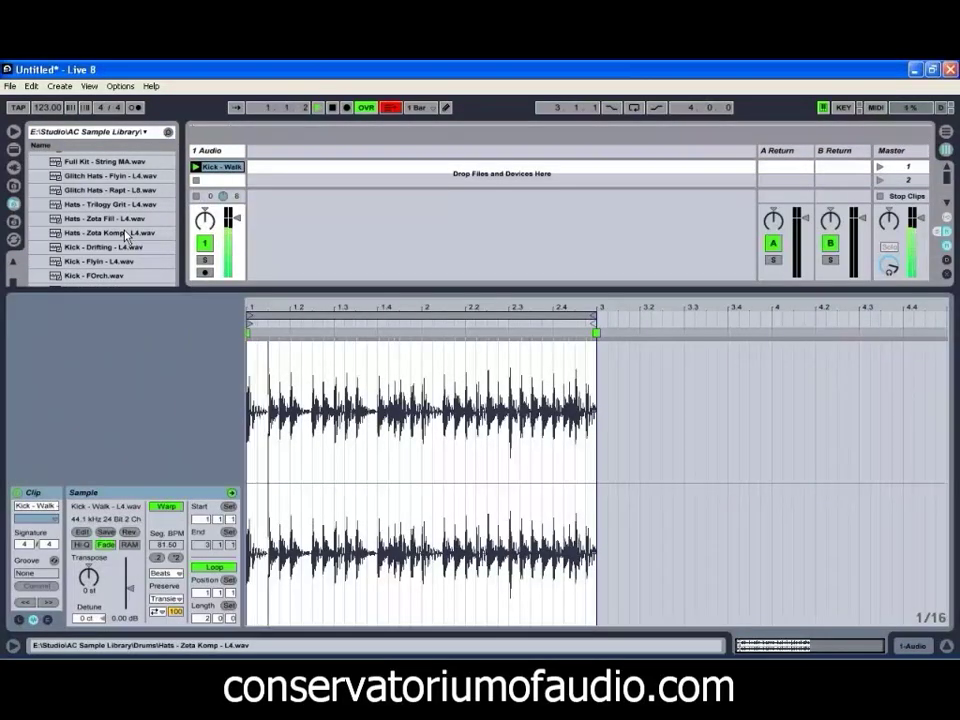
left_click_drag(41, 108, 41, 108)
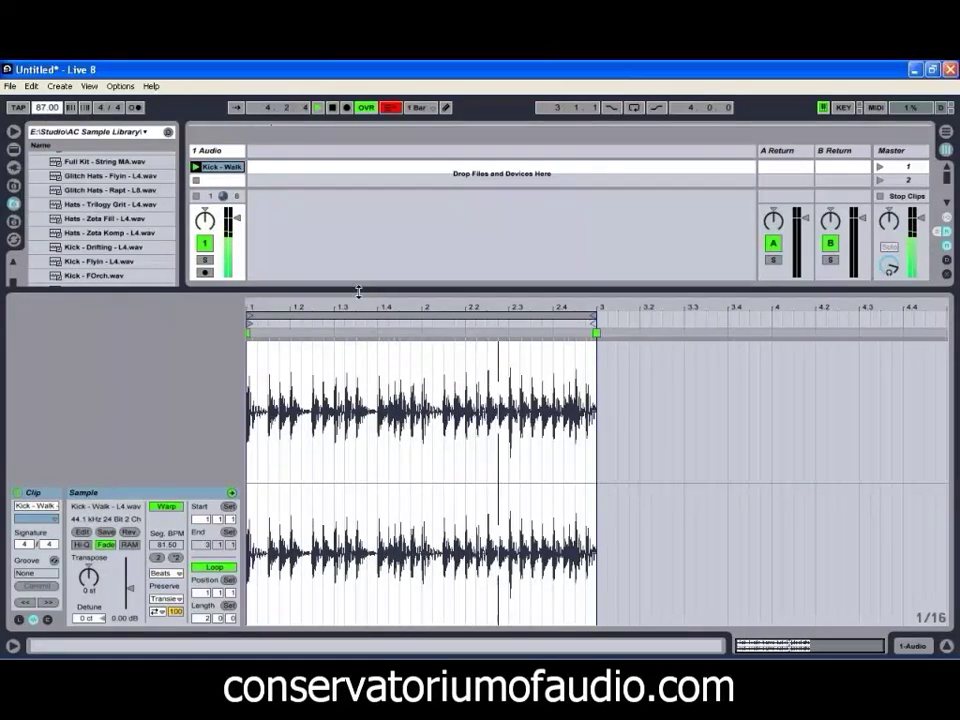
left_click_drag(364, 288, 373, 536)
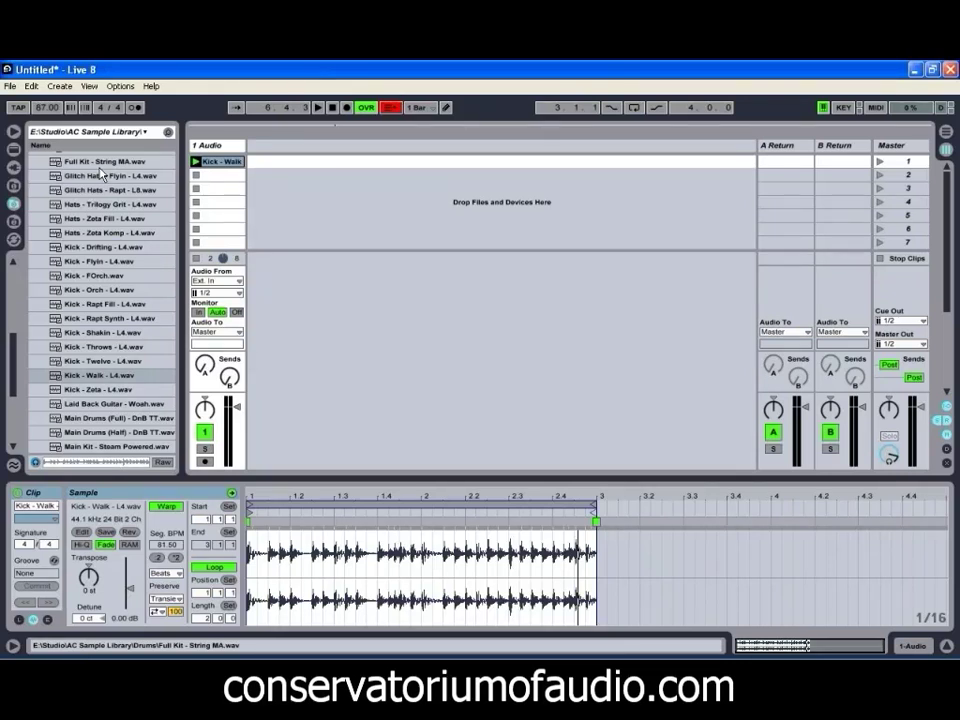
Add an EQ Eight effect from the Live devices to the kick loop's audio track.
left_click(14, 148)
scroll(72, 291, "down", 1)
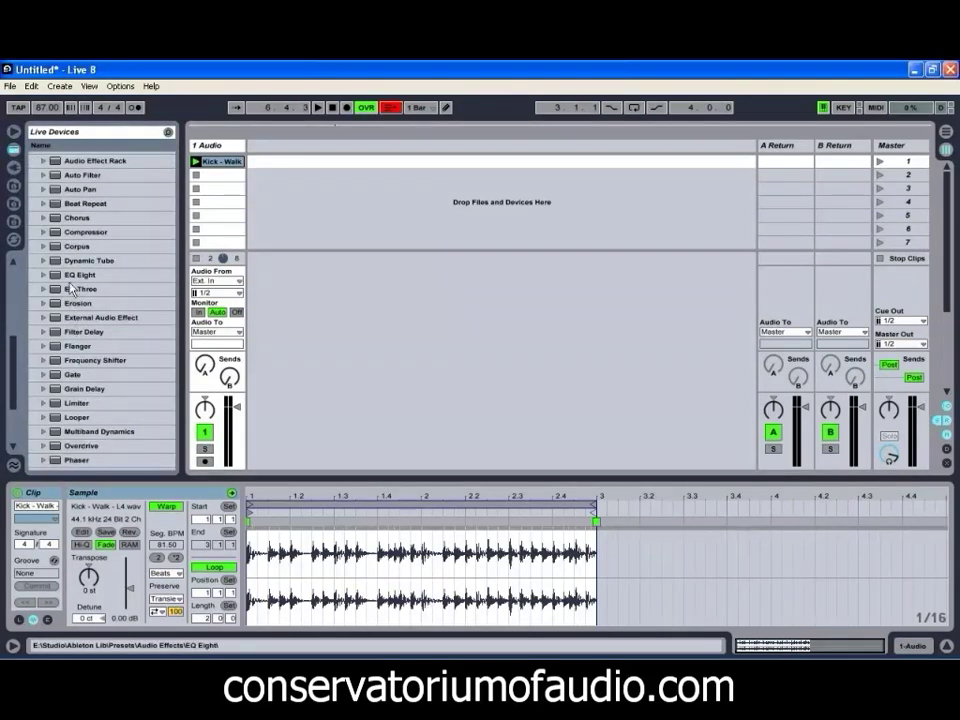
left_click_drag(80, 274, 212, 214)
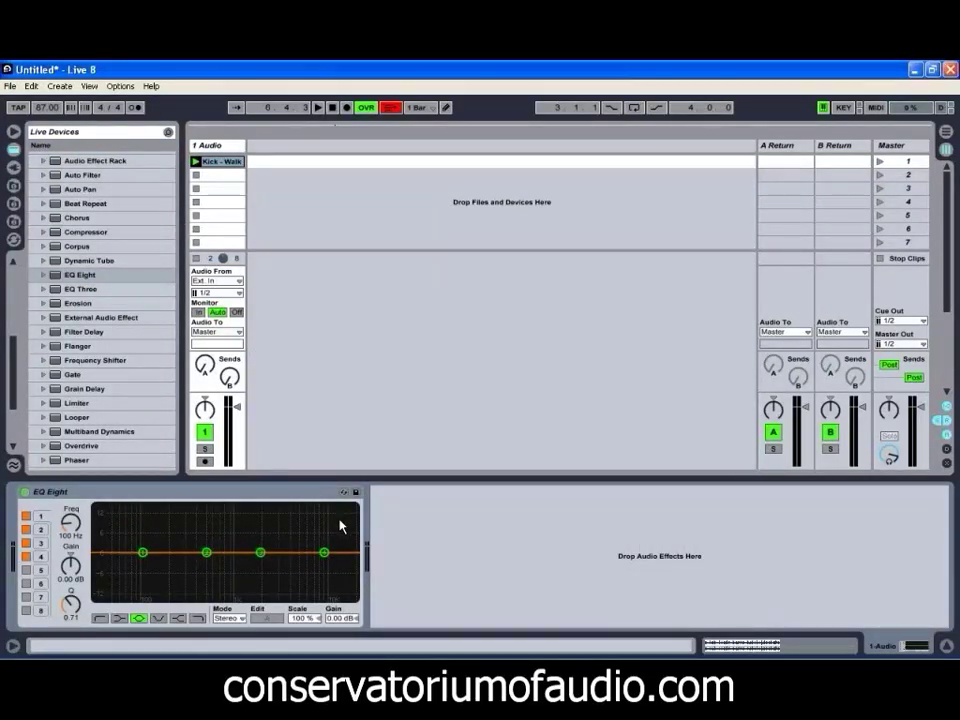
Shape the EQ Eight curve with about +3.2 dB at 96 Hz, -4.43 dB at 495 Hz, +2.7 dB at 3.09 kHz and +0.74 dB at 8.32 kHz.
left_click(261, 553)
key("space")
left_click_drag(266, 553, 277, 546)
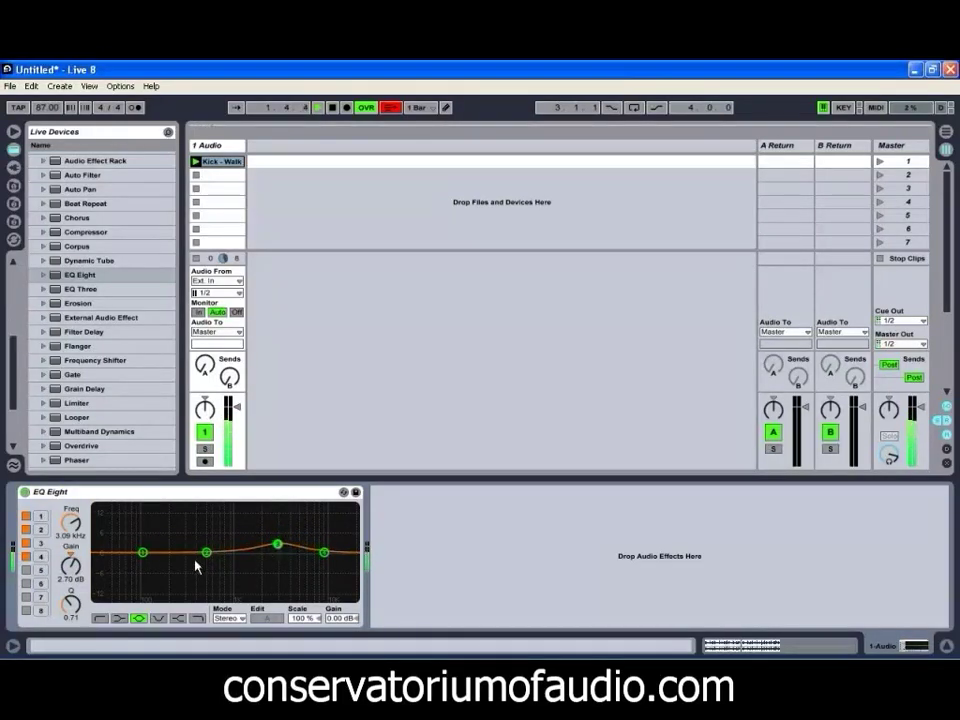
left_click_drag(143, 552, 141, 542)
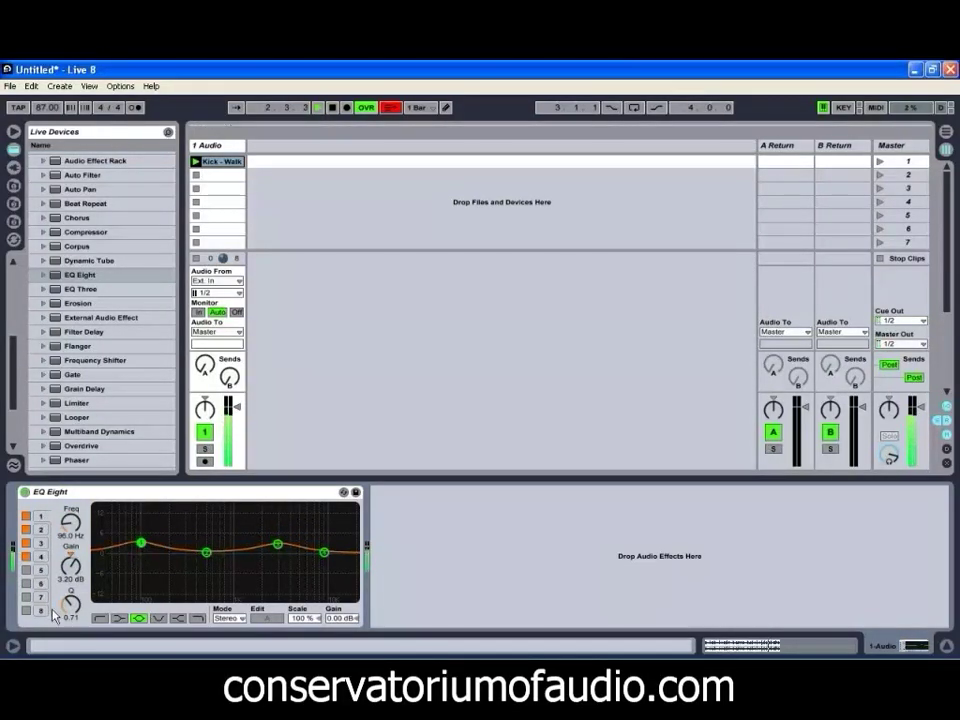
left_click_drag(71, 602, 72, 592)
left_click_drag(213, 553, 207, 571)
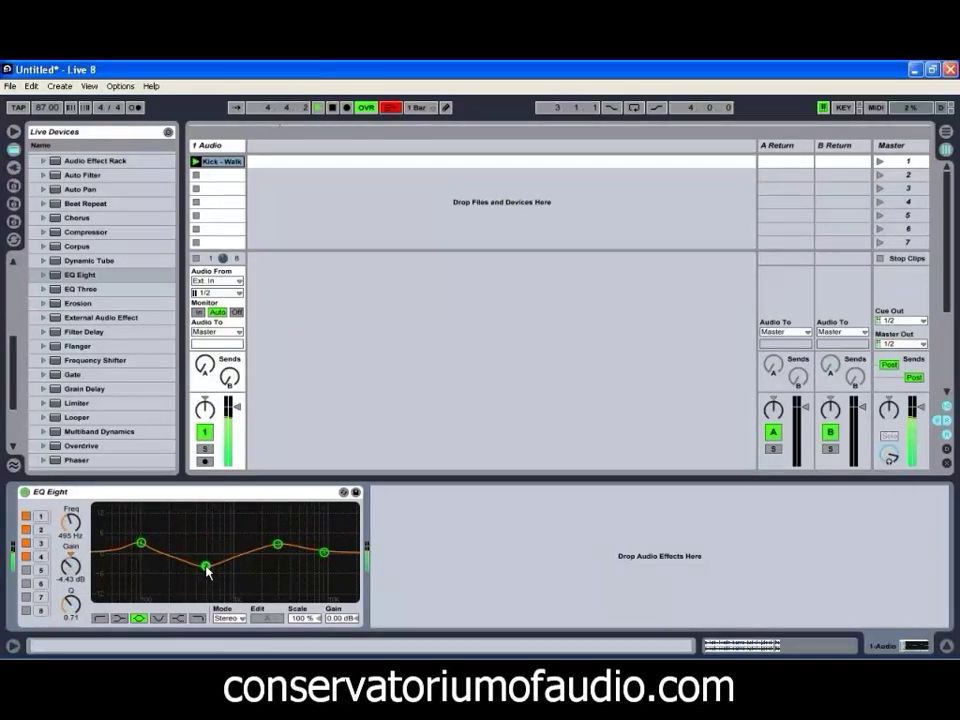
left_click_drag(323, 553, 318, 557)
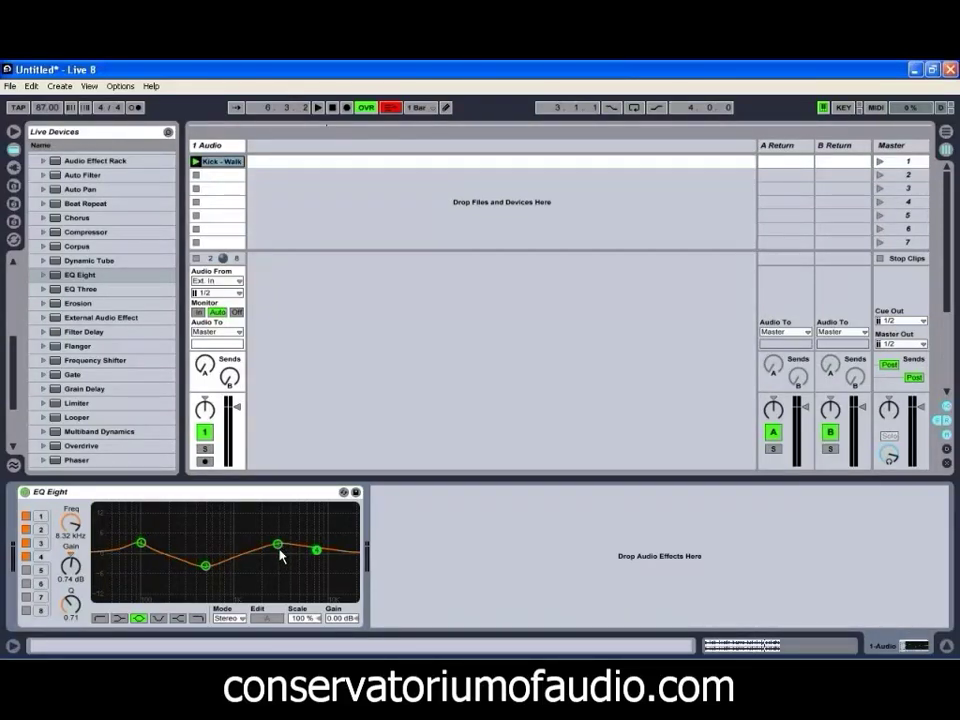
left_click(205, 567)
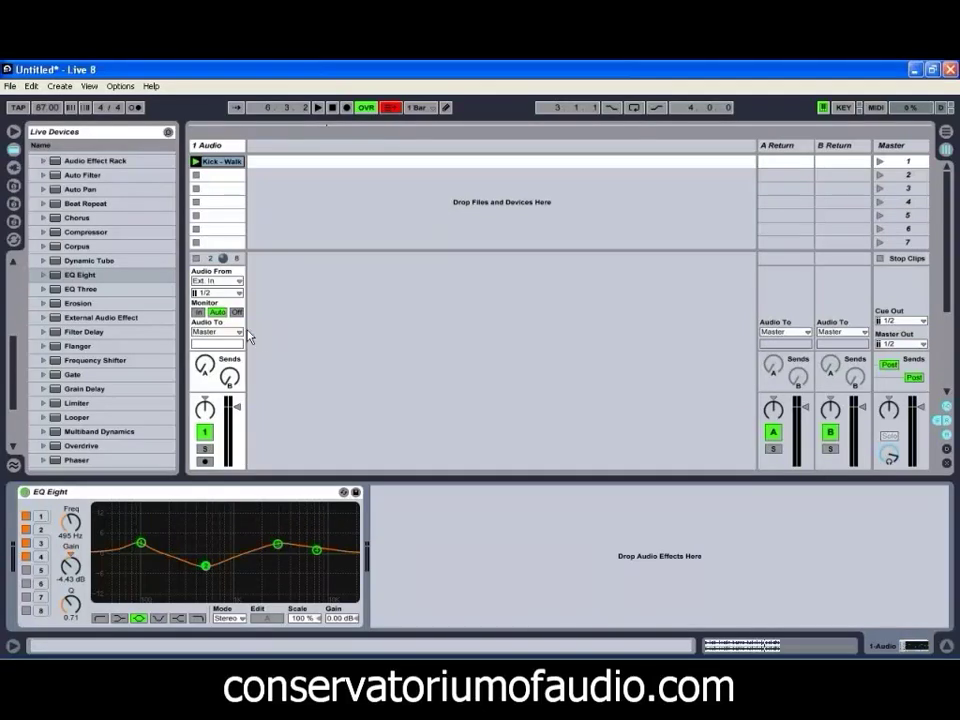
Add a Compressor after the EQ Eight and set its ratio to 2.
left_click(68, 231)
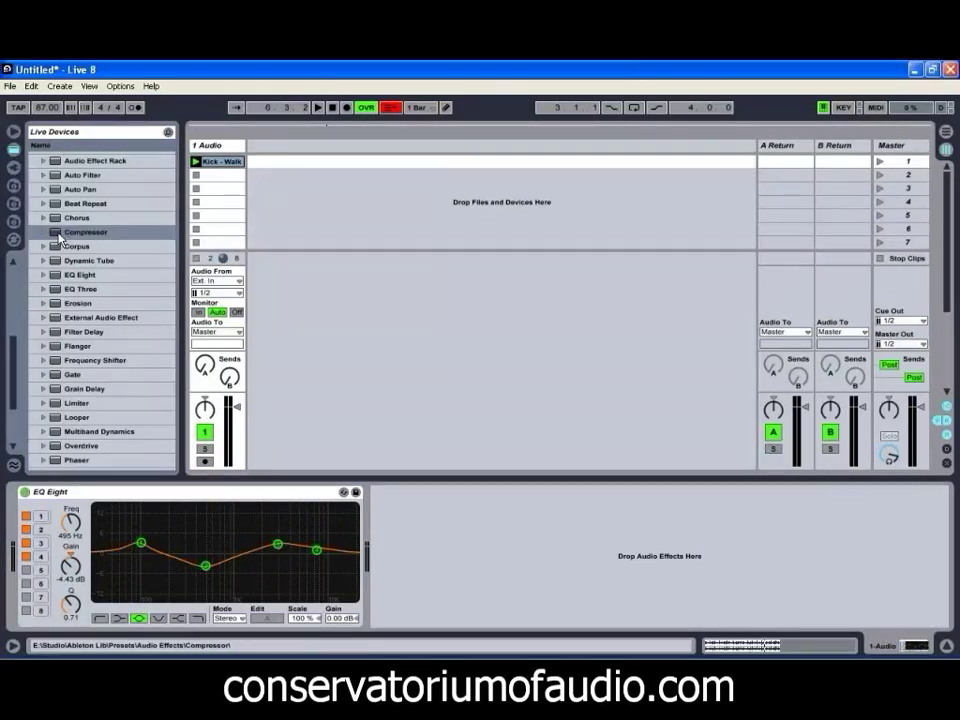
left_click_drag(470, 553, 470, 553)
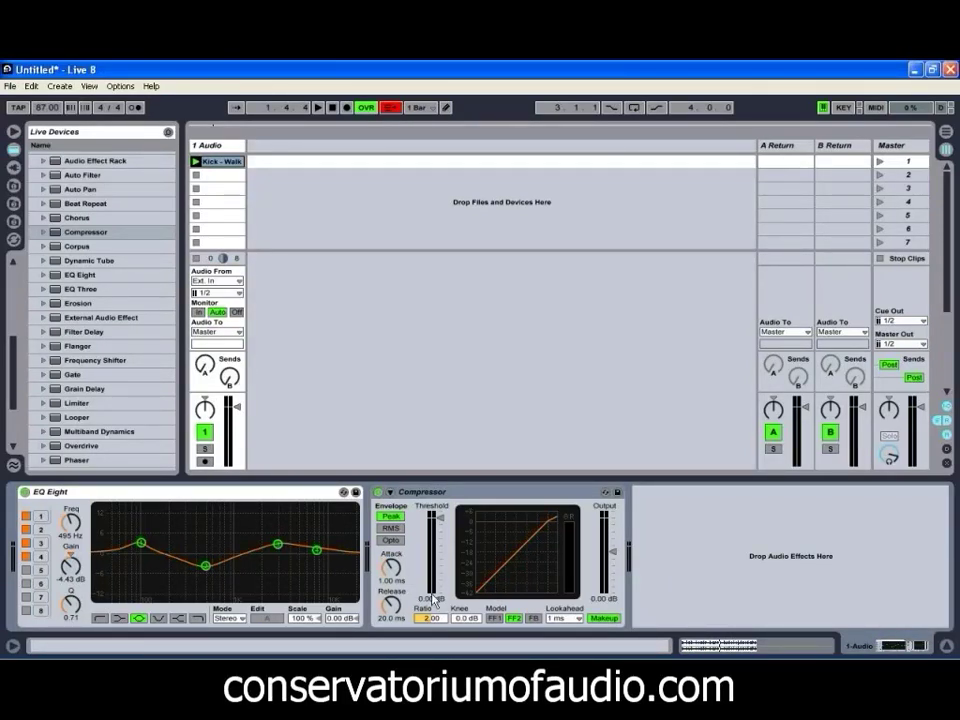
type("2")
key("Return")
Switch the compressor's Makeup option off and back on to demonstrate automatic output gain.
left_click_drag(612, 522, 604, 578)
left_click(603, 618)
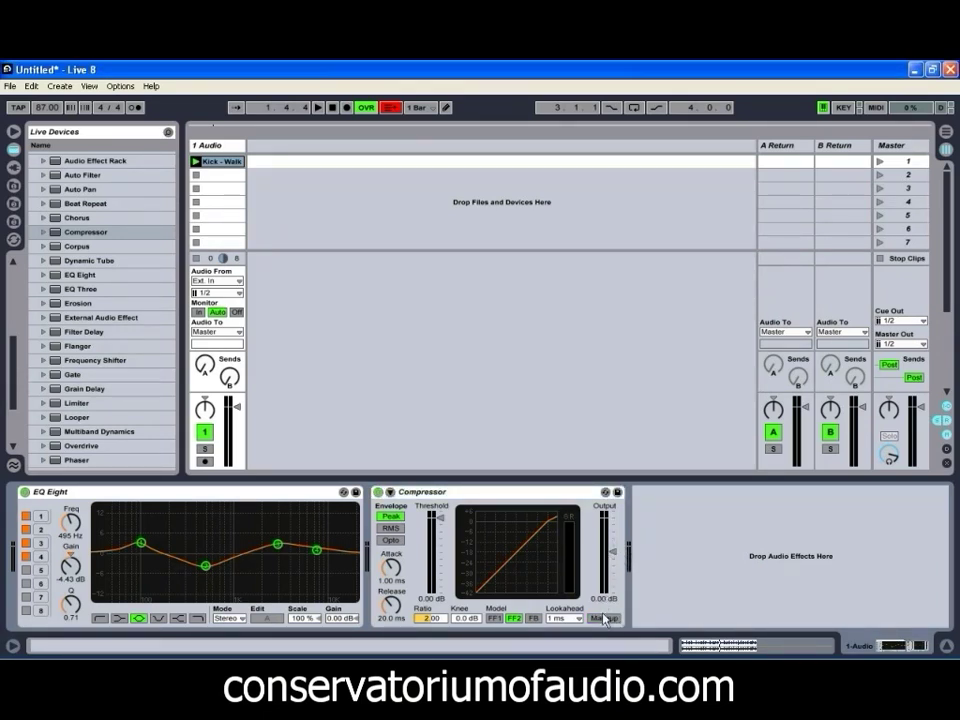
left_click(603, 618)
Set the compressor's attack to about 23.6 ms, its release to about 51.4 ms and its ratio to 4.
left_click_drag(394, 576, 395, 604)
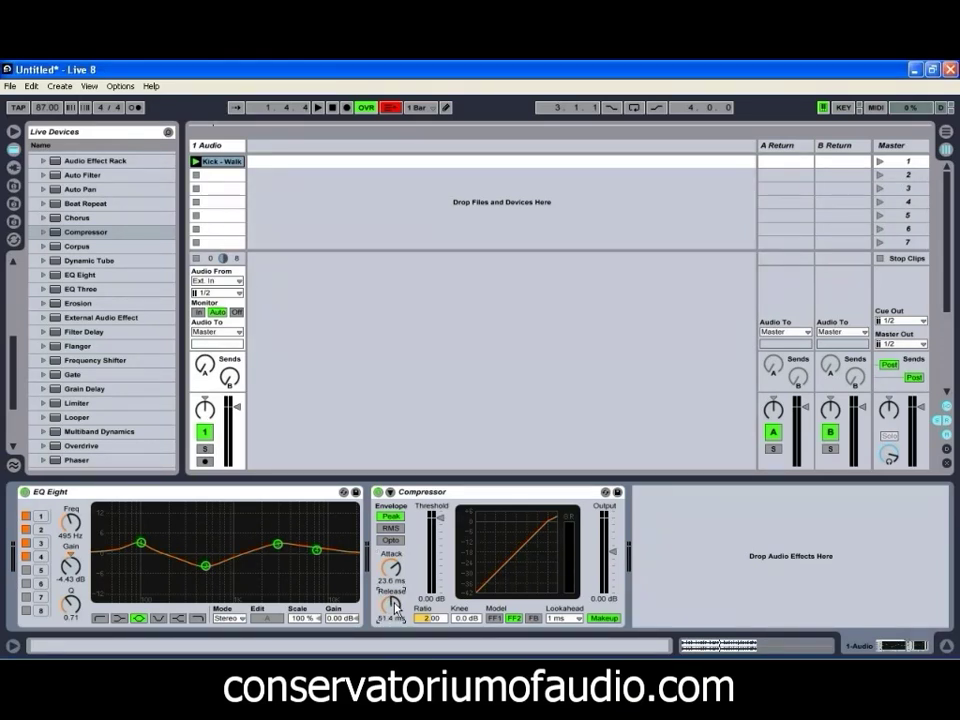
left_click_drag(432, 622, 438, 622)
Play the loop while lowering the compressor's threshold to about -20.2 dB and its output to about -6.94 dB.
key("space")
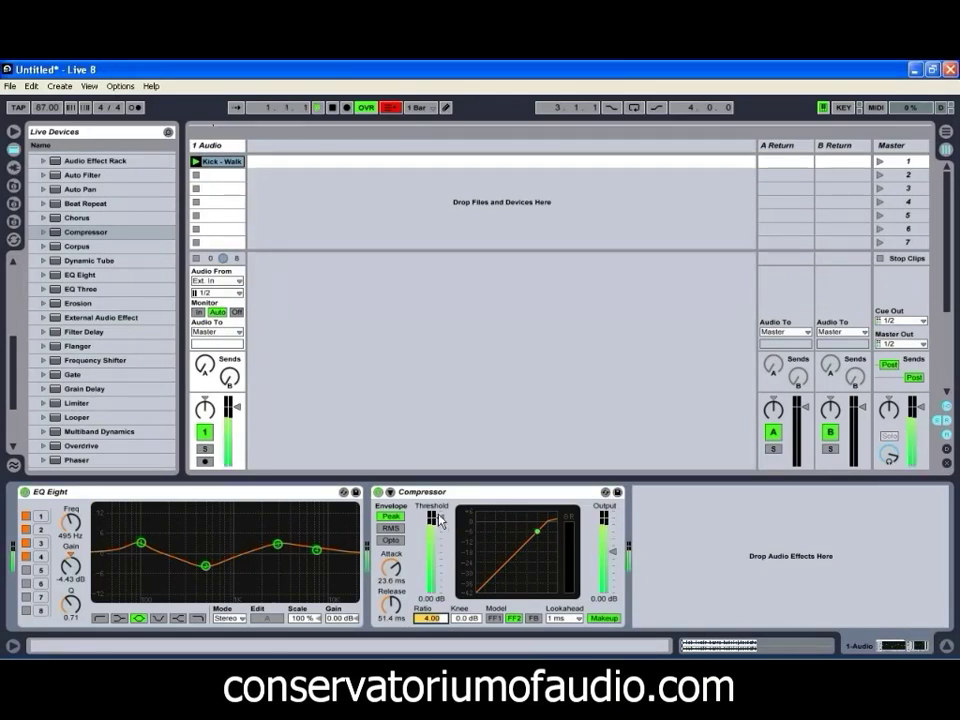
mouse_move(445, 528)
left_mouse_down()
mouse_move(437, 525)
mouse_move(437, 536)
left_mouse_up()
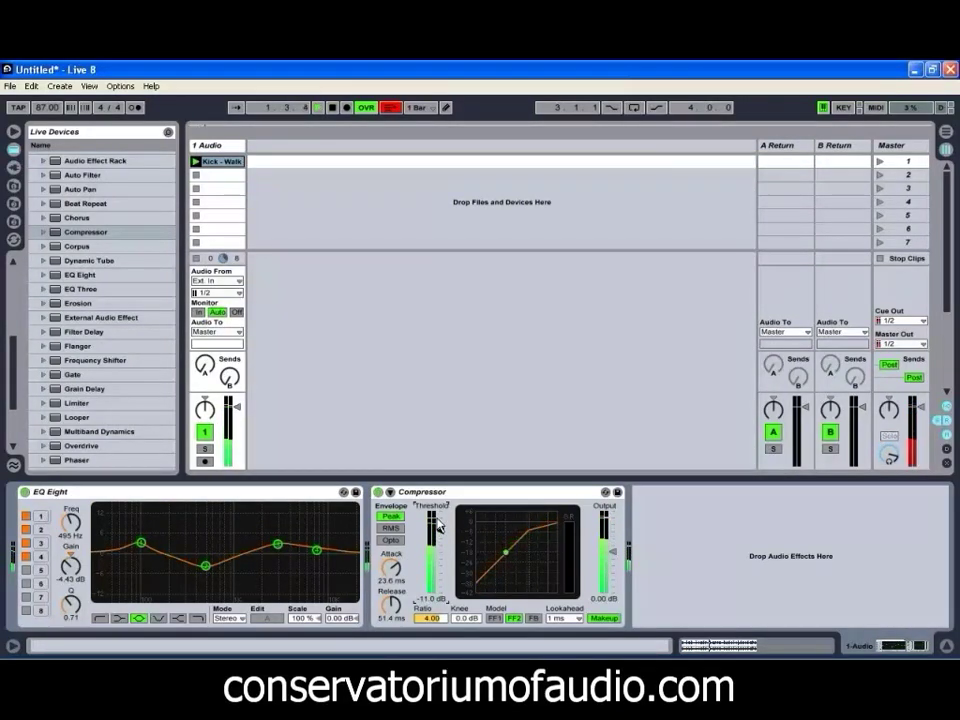
left_click_drag(612, 557, 611, 563)
left_click_drag(435, 532, 437, 536)
left_click_drag(606, 541, 615, 566)
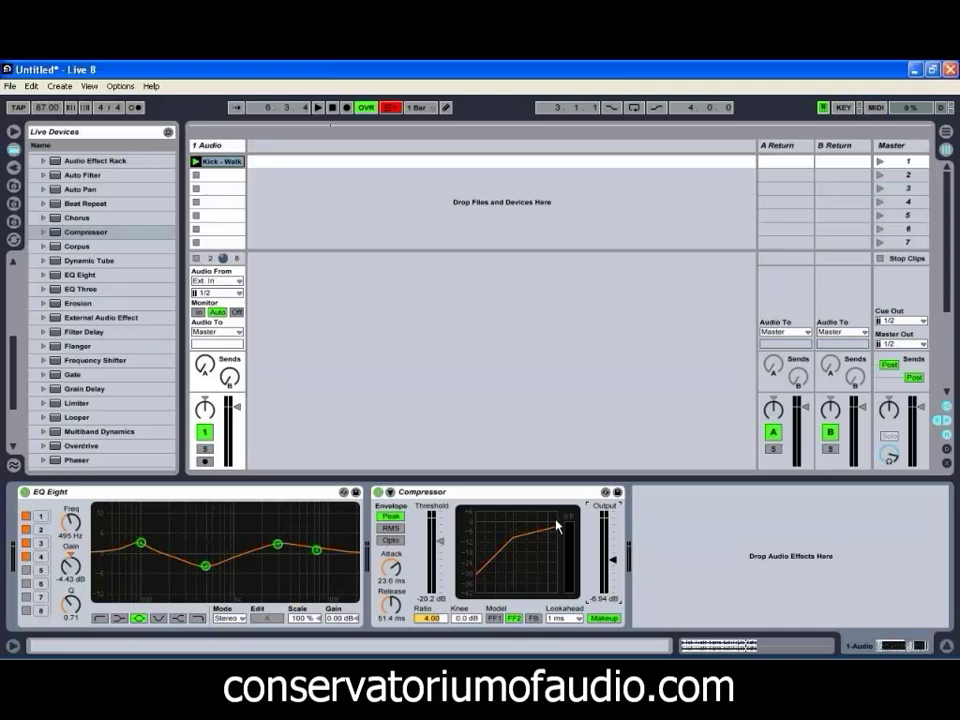
Play the loop with the compressor's envelope set to Opto and compare the sound with the compressor bypassed.
key("space")
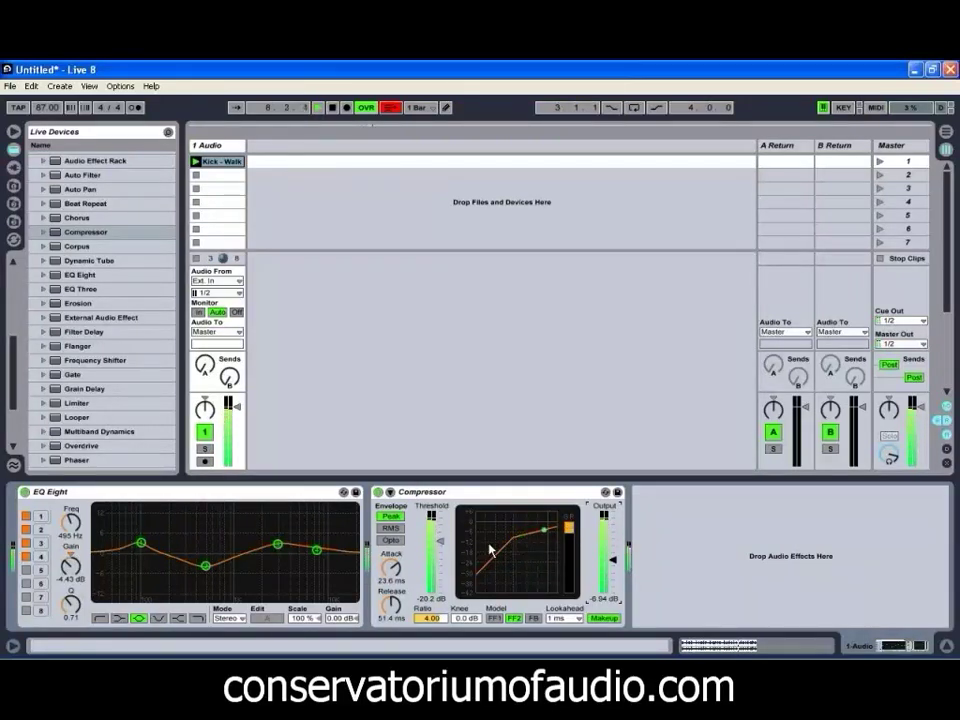
left_click(392, 541)
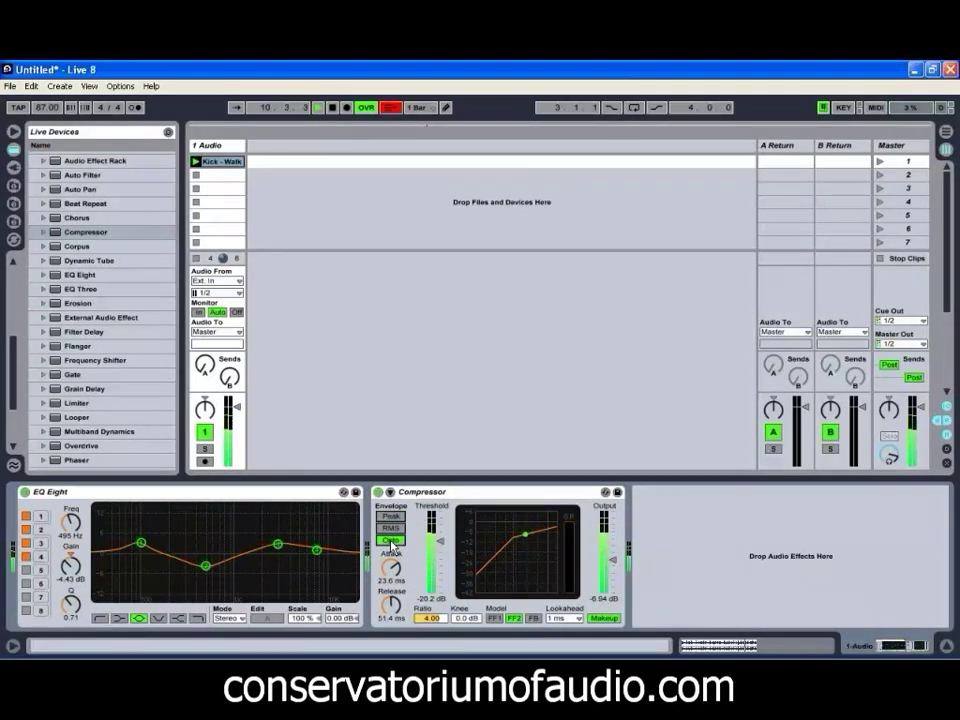
left_click(378, 492)
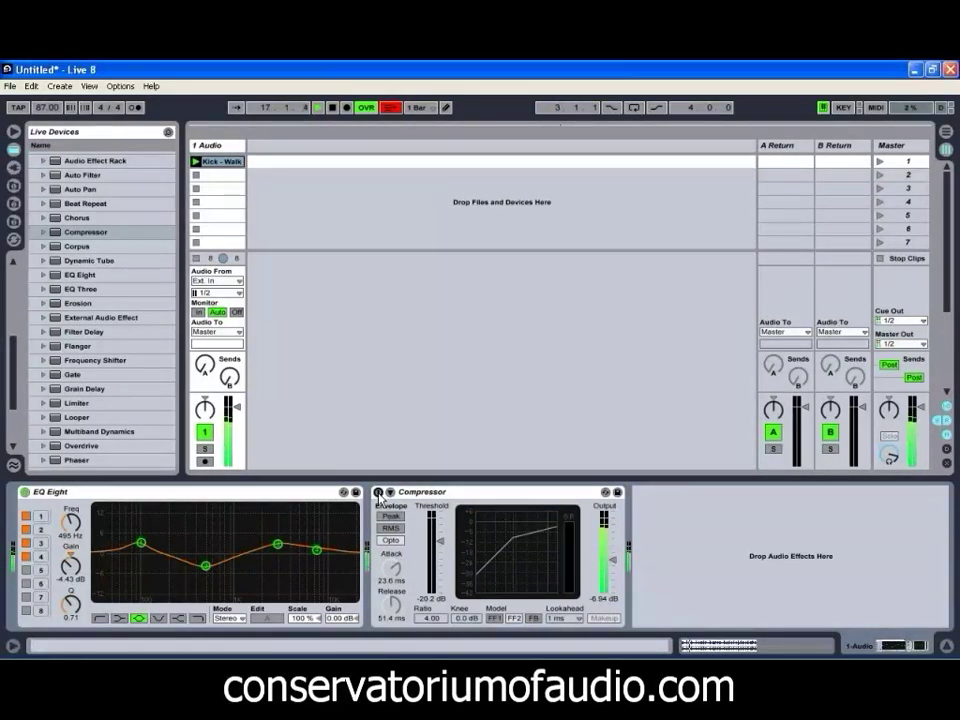
left_click(378, 492)
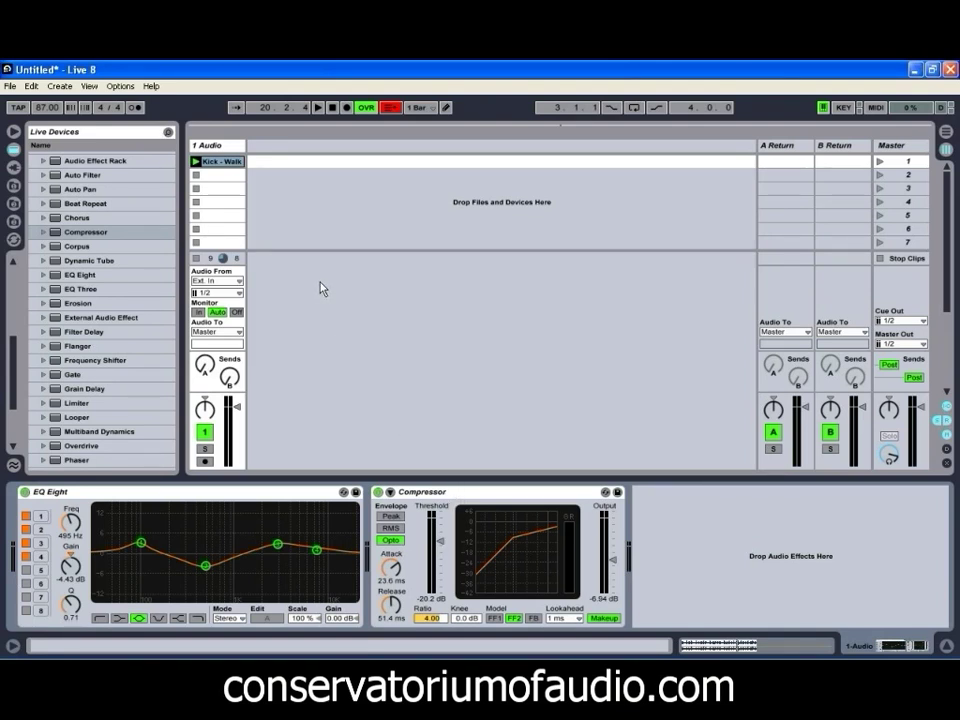
Delete the audio track's effects and the Kick - Walk clip.
right_click(275, 493)
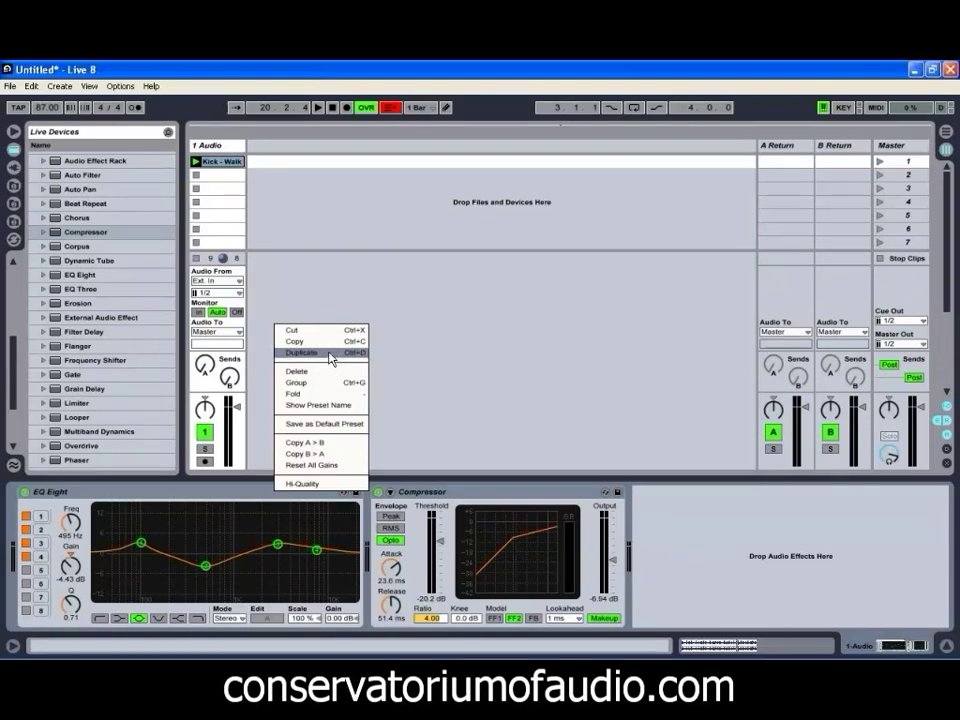
left_click(297, 371)
right_click(240, 161)
left_click(246, 201)
Load Amen.wav from the Drums sample folder into the first clip slot and play it at 136 BPM.
left_click(13, 203)
scroll(85, 213, "up", 3)
scroll(80, 210, "up", 6)
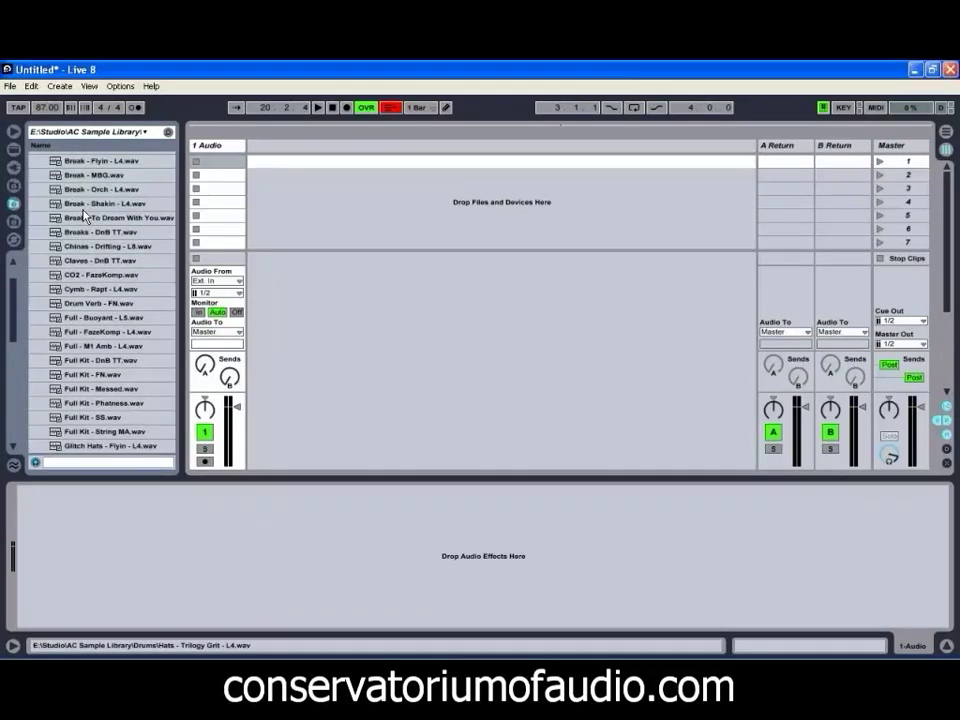
left_click_drag(71, 203, 238, 161)
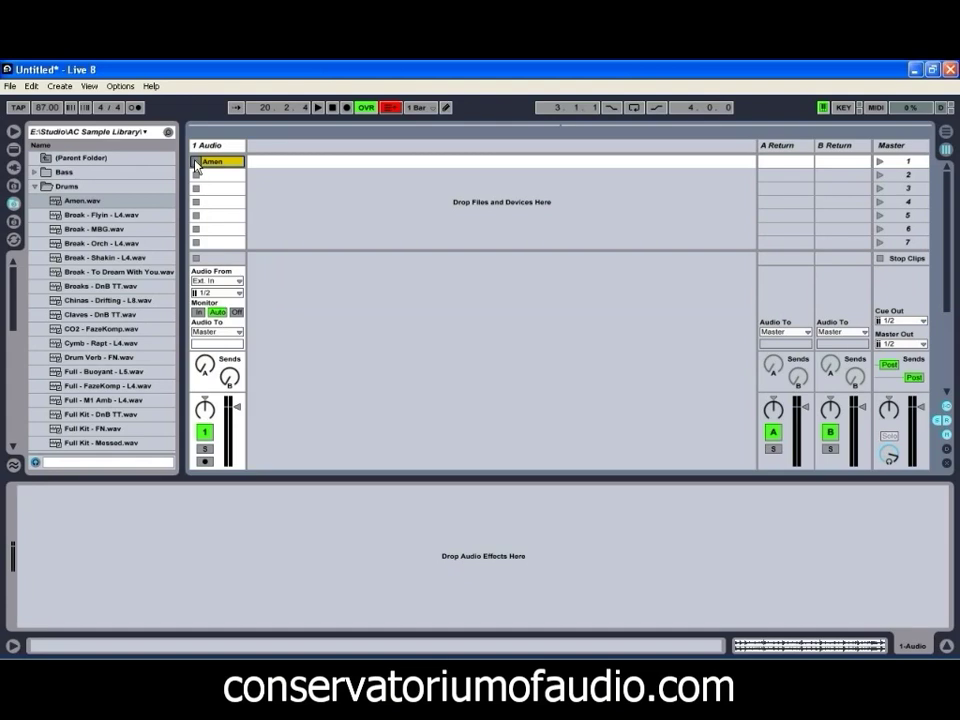
left_click(196, 162)
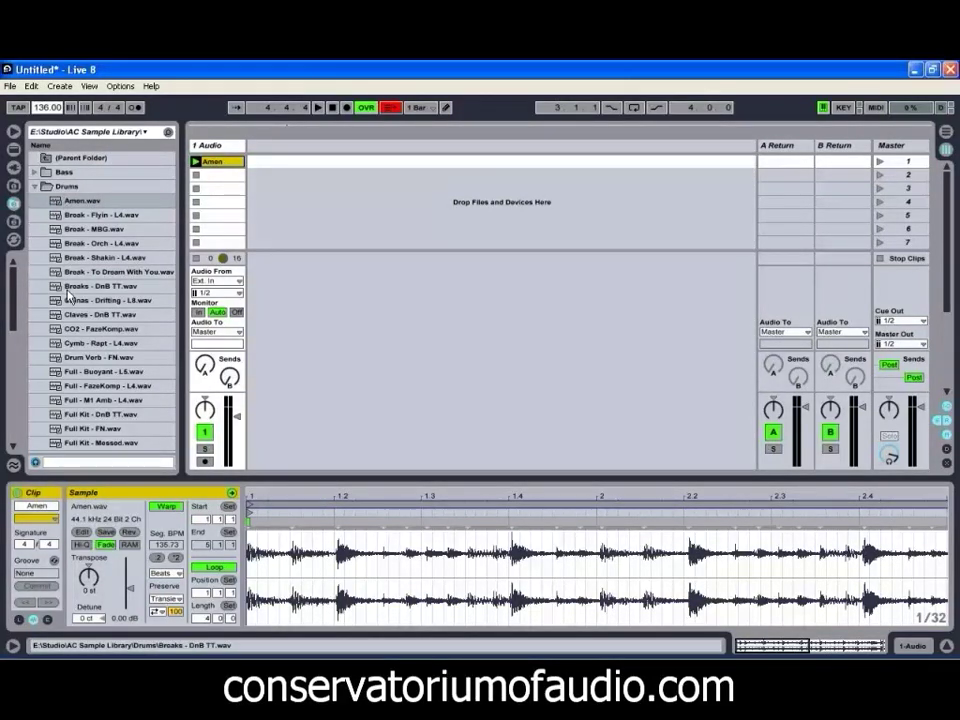
Add the Waves RComp plug-in to the Amen track and move its window clear of the browser.
scroll(70, 296, "down", 2)
scroll(70, 296, "down", 1)
scroll(70, 294, "up", 2)
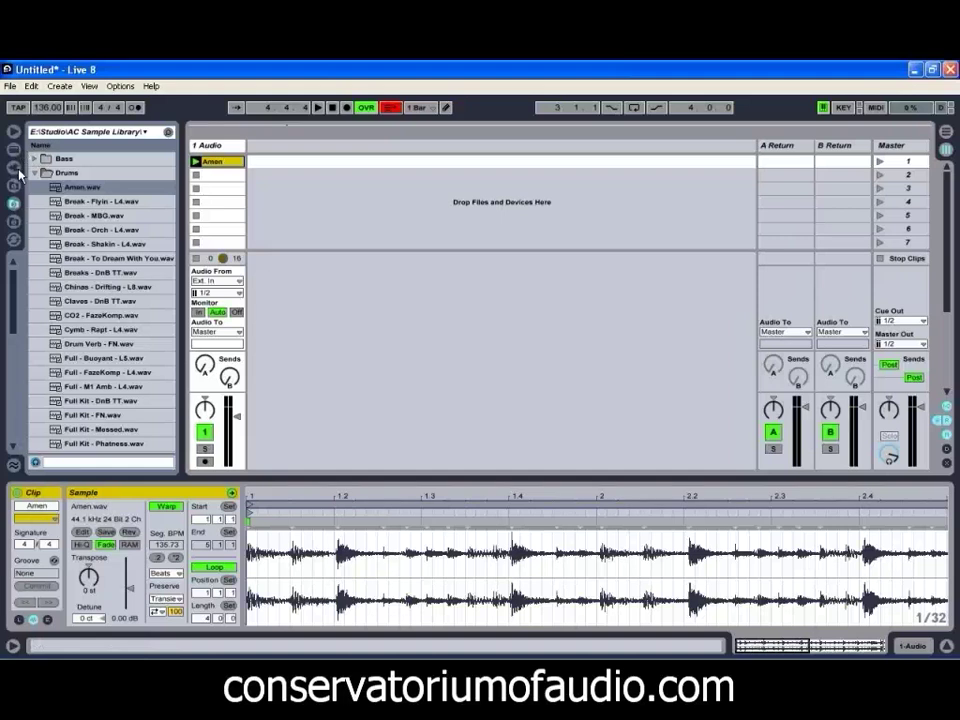
left_click(13, 168)
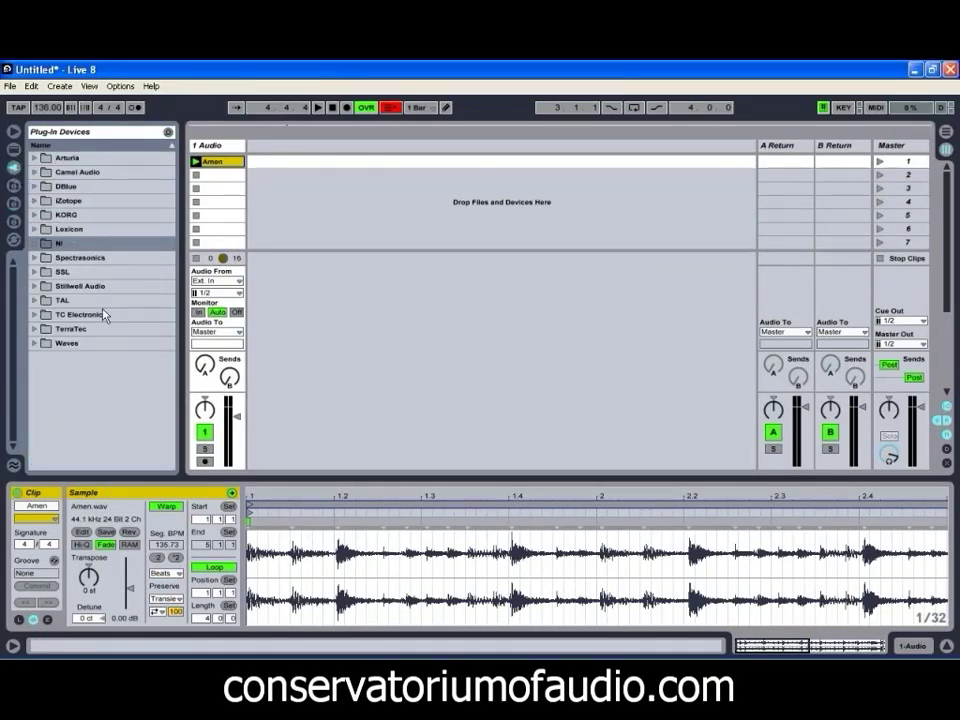
left_click(44, 343)
left_click(45, 372)
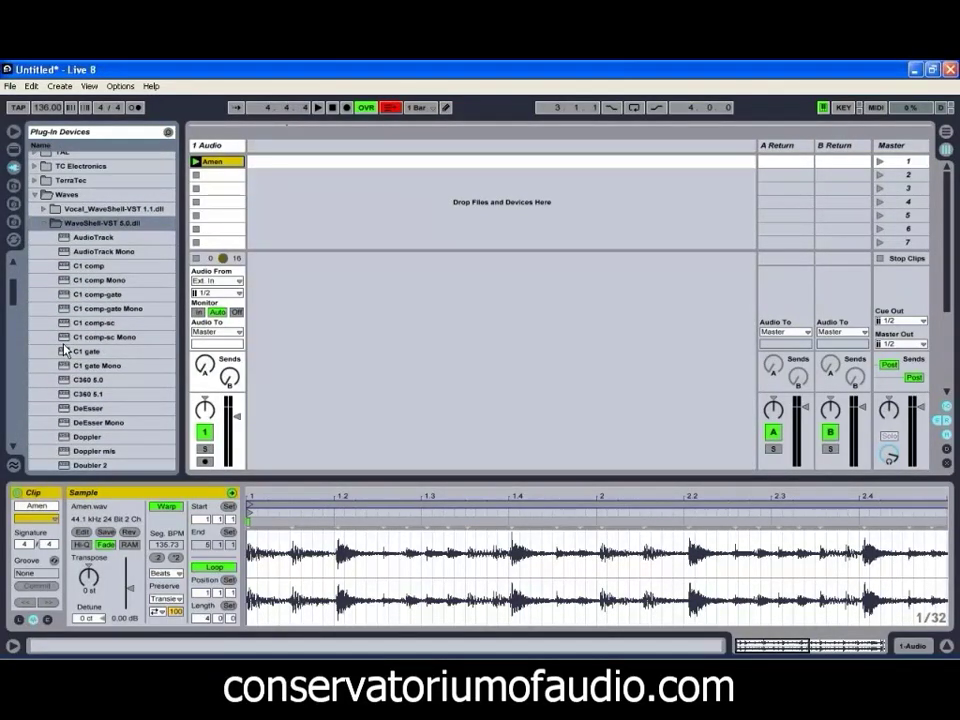
scroll(88, 381, "down", 12)
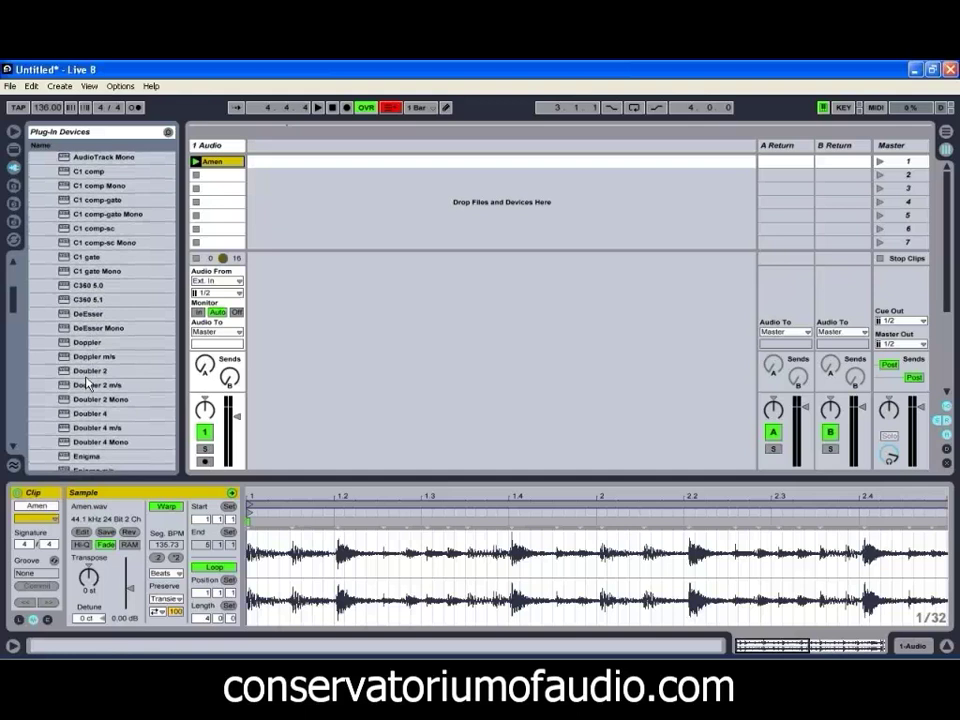
scroll(88, 381, "down", 10)
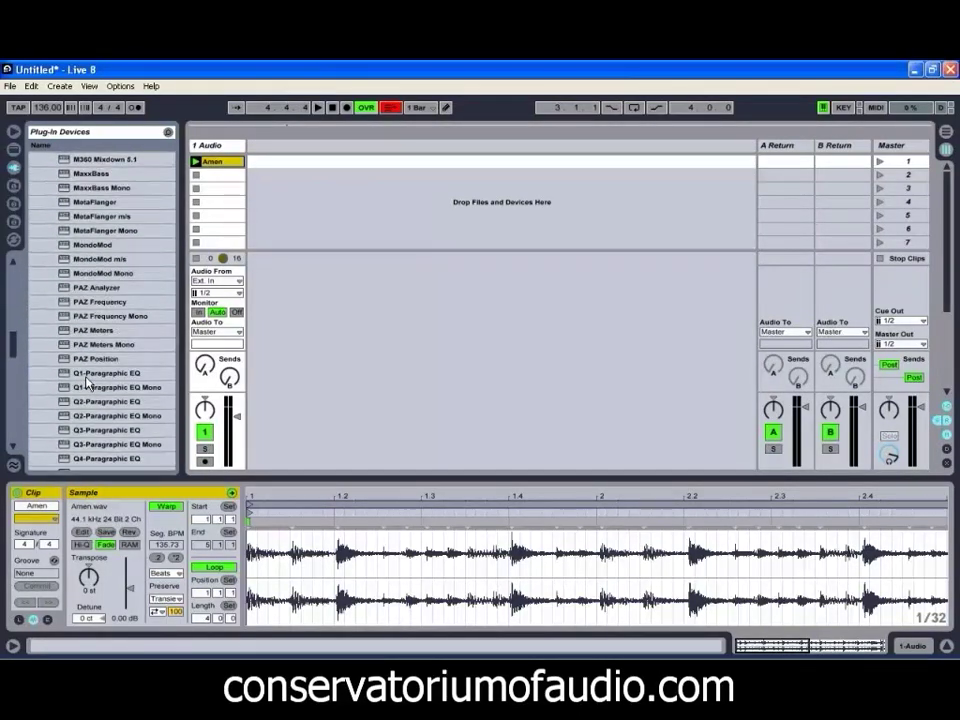
left_click_drag(88, 404, 225, 158)
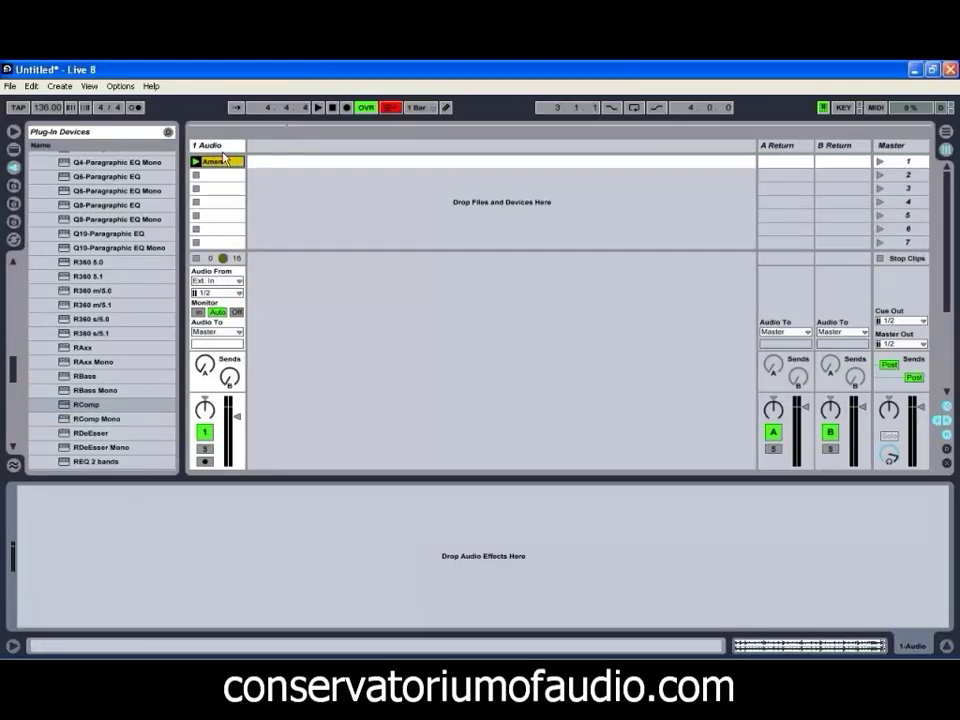
left_click_drag(90, 104, 479, 144)
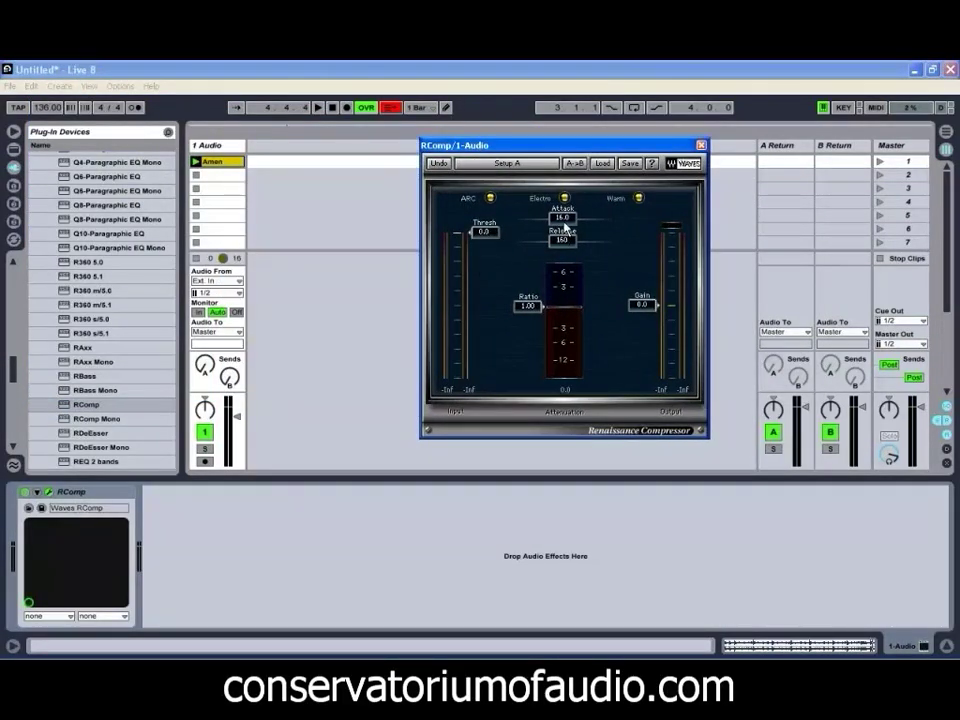
Set RComp's attack to about 25.6, its release to about 98.8 and its ratio to about 6.75.
left_click_drag(567, 228, 603, 228)
left_click_drag(553, 249, 520, 249)
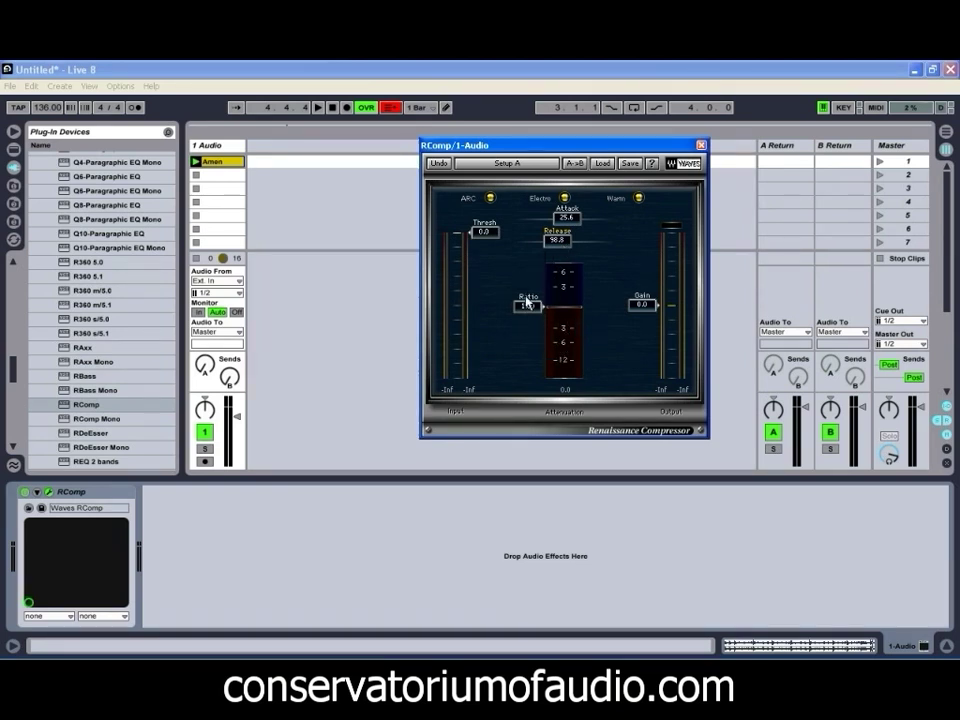
left_click_drag(527, 336, 523, 423)
Play the Amen loop while lowering RComp's threshold to about -38.8 and raising its gain to about 19.
key("space")
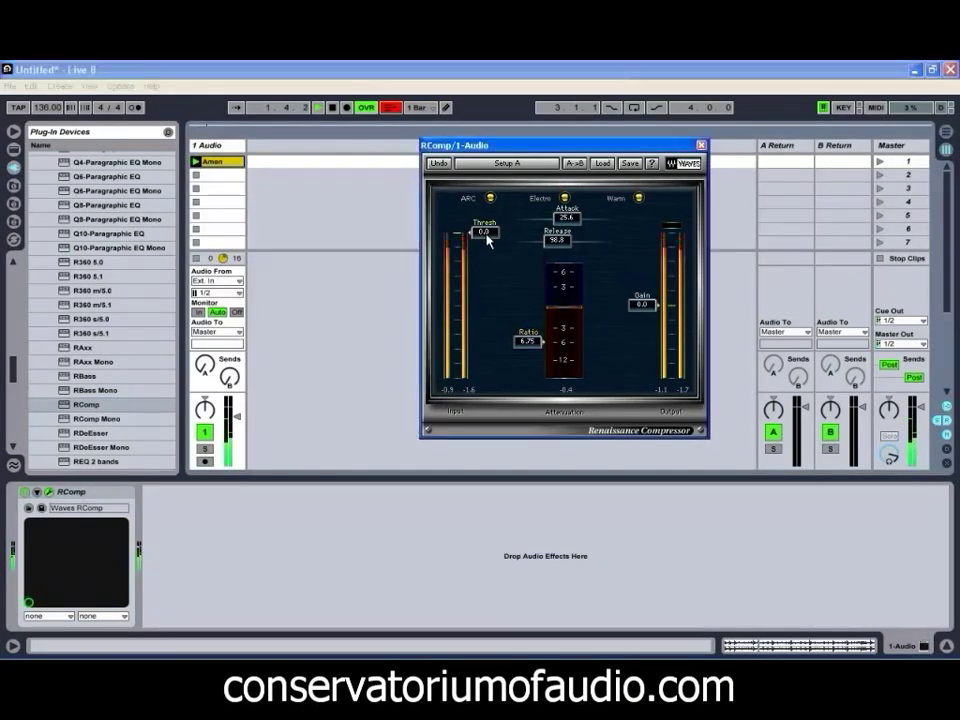
left_click_drag(487, 240, 488, 313)
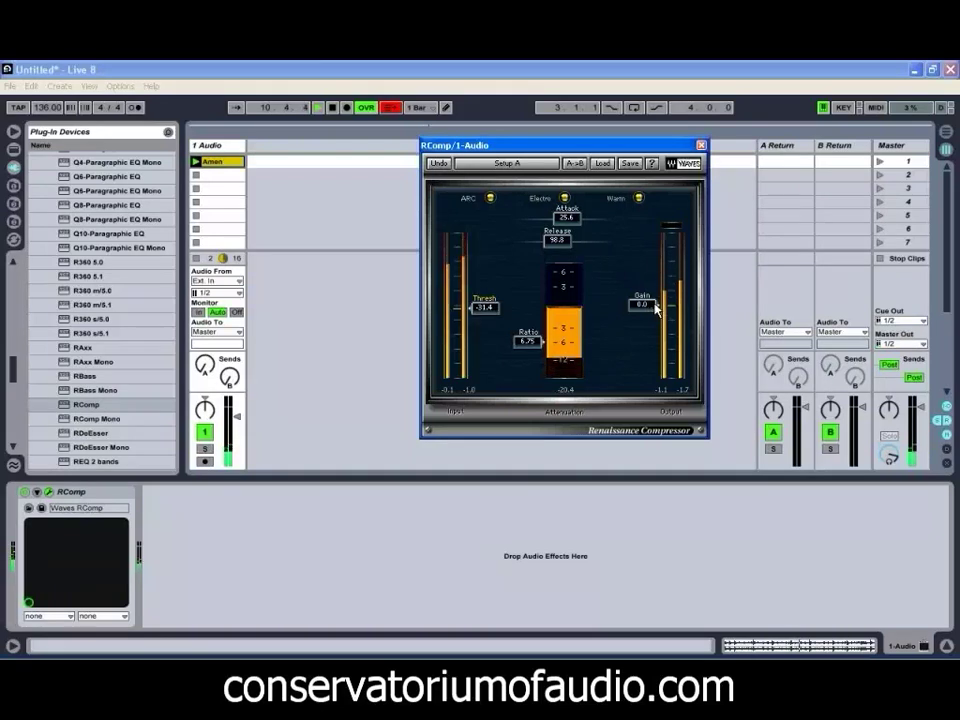
left_click_drag(656, 309, 656, 214)
left_click_drag(654, 270, 650, 277)
left_click_drag(484, 307, 488, 338)
left_click_drag(652, 272, 650, 246)
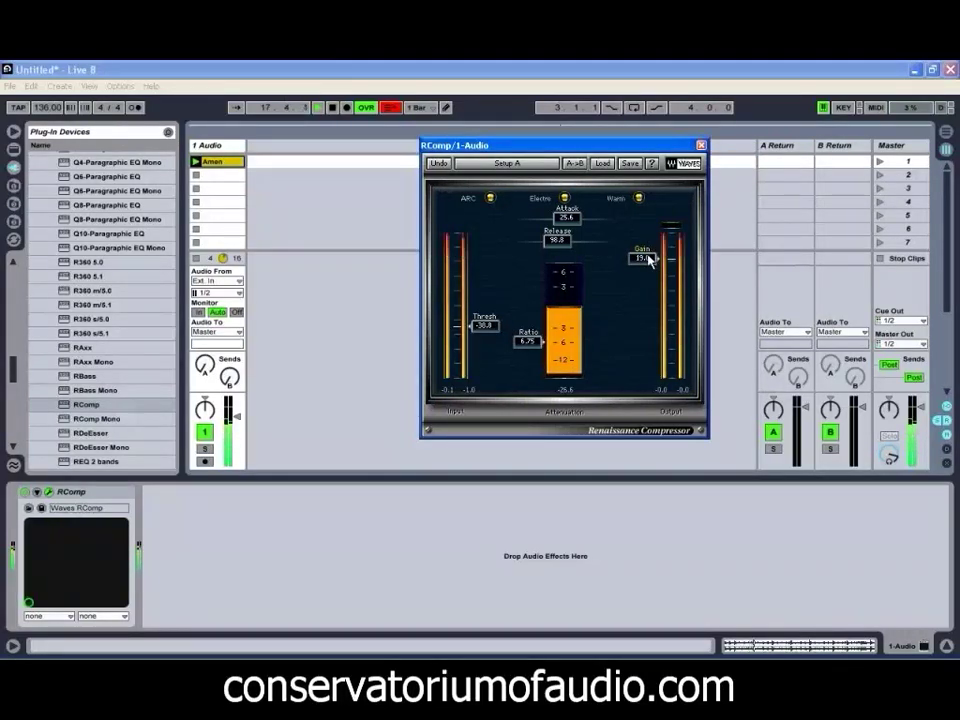